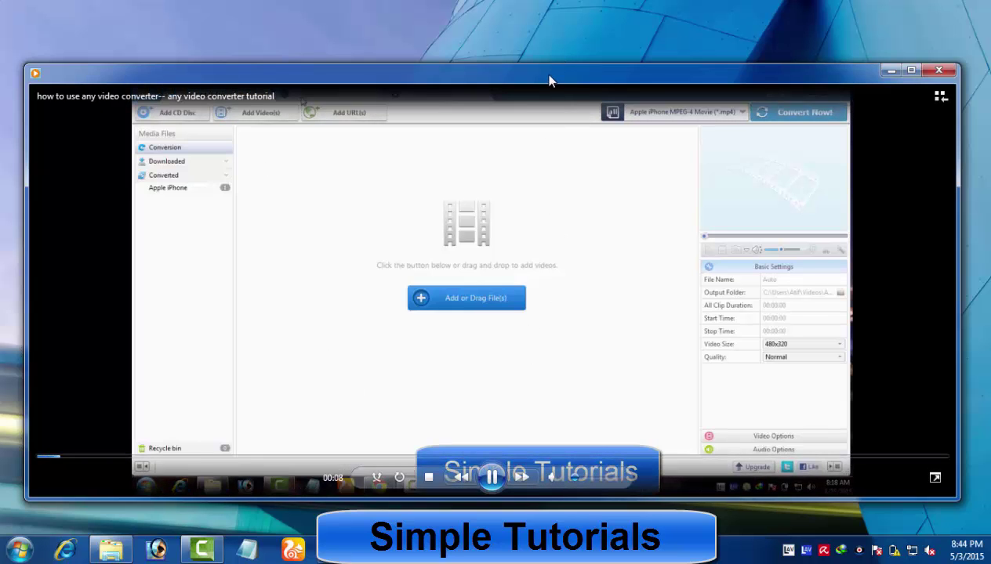
Enlarge the tutorial player window, then close it to reveal Any Video Converter
left_click_drag(538, 66, 547, 8)
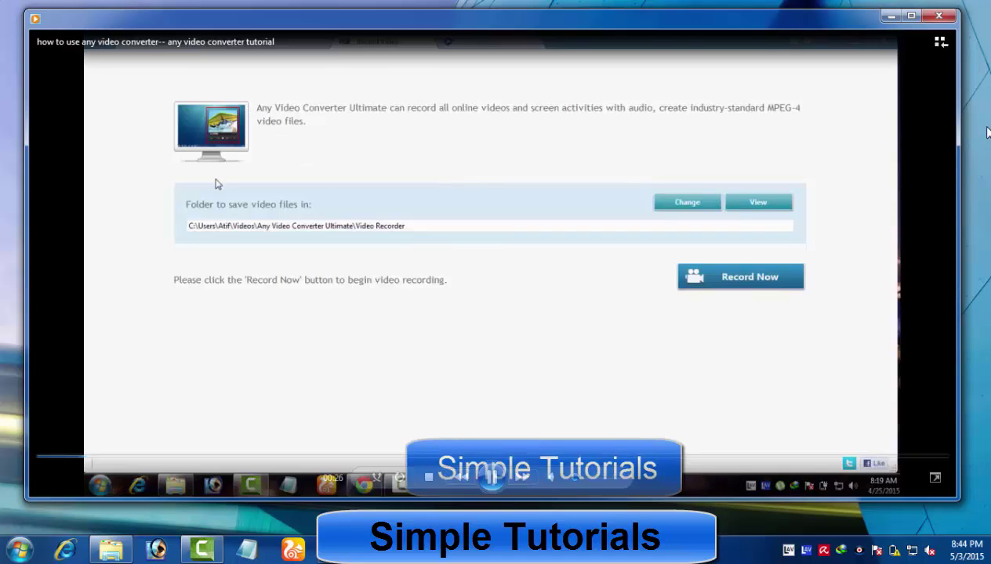
left_click(949, 19)
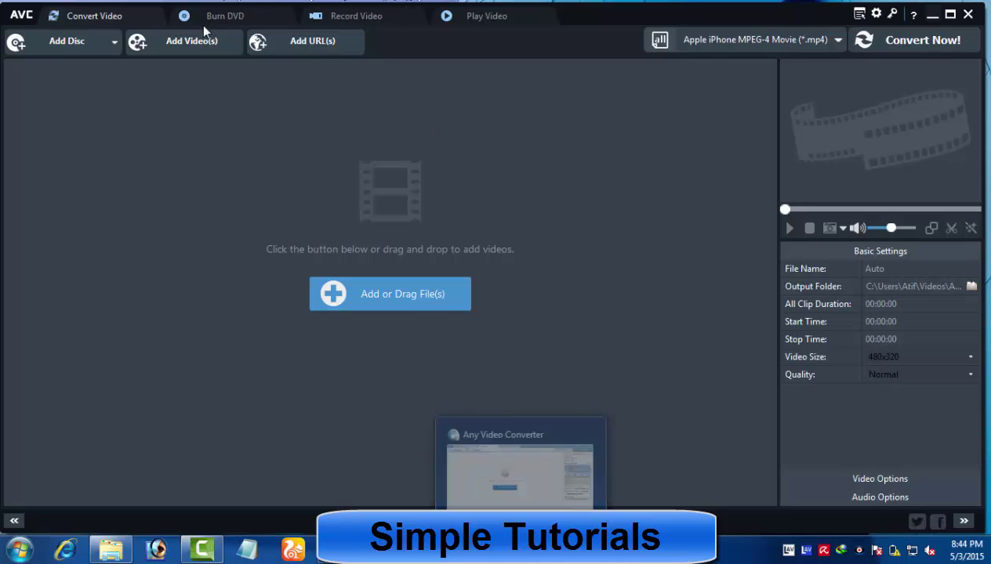
Switch to Burn DVD and advance the DVD menu templates to Merry Christmas
left_click(243, 21)
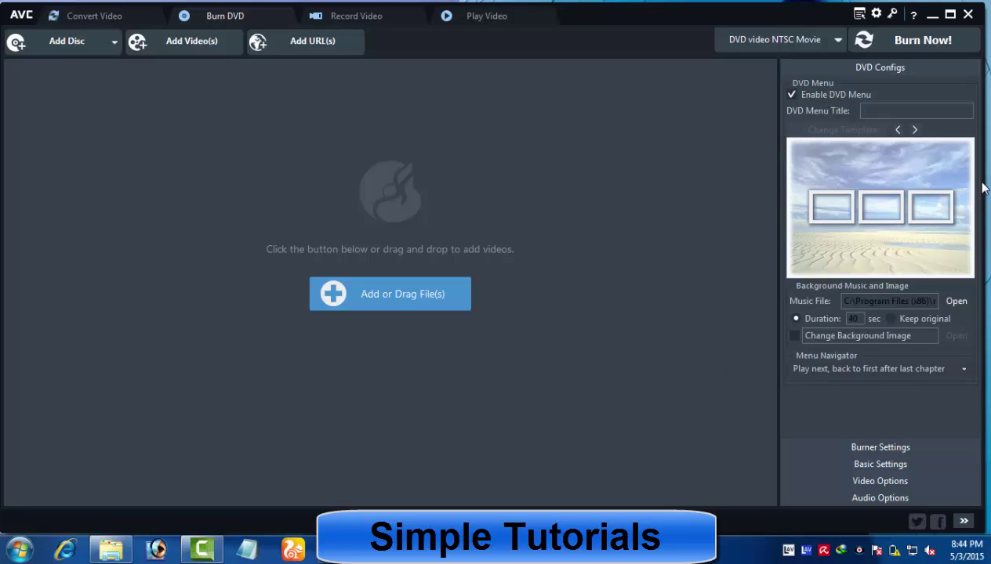
left_click(114, 44)
left_click(915, 131)
left_click(916, 131)
left_click(916, 130)
left_click(915, 130)
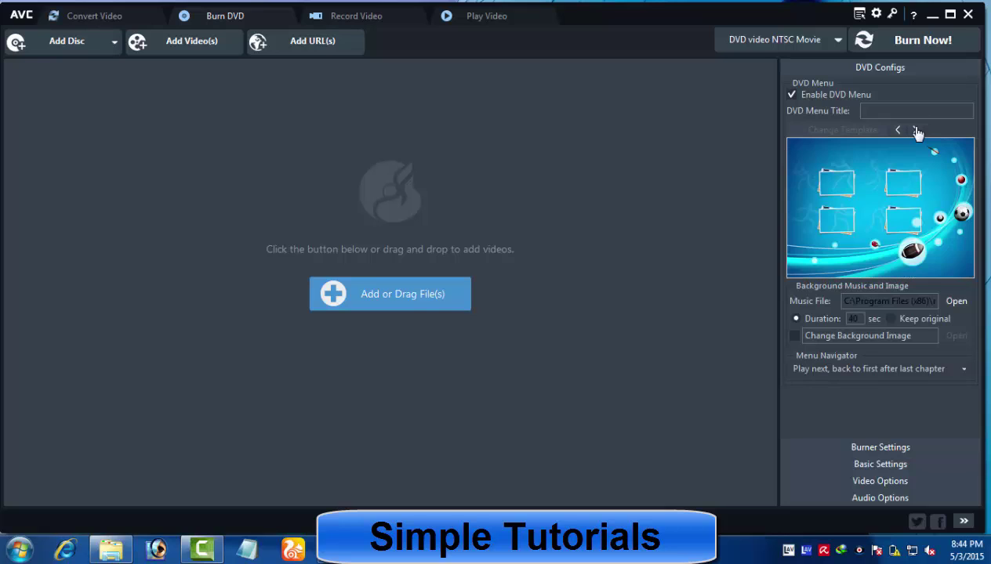
left_click(916, 130)
left_click(916, 130)
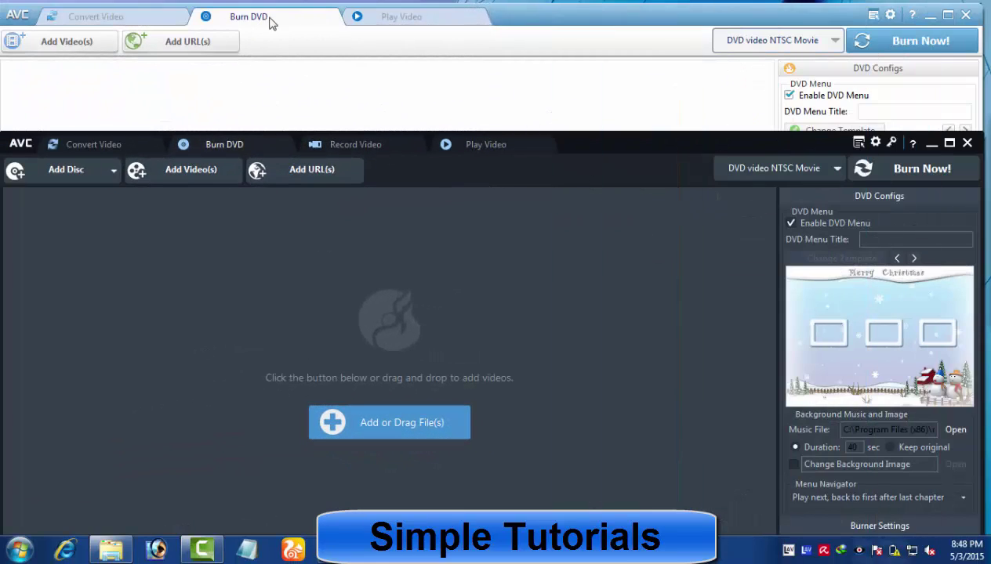
Check the Add Disc options, cancelling the Add Video(s) and Add URL(s) dialogs
left_click(113, 173)
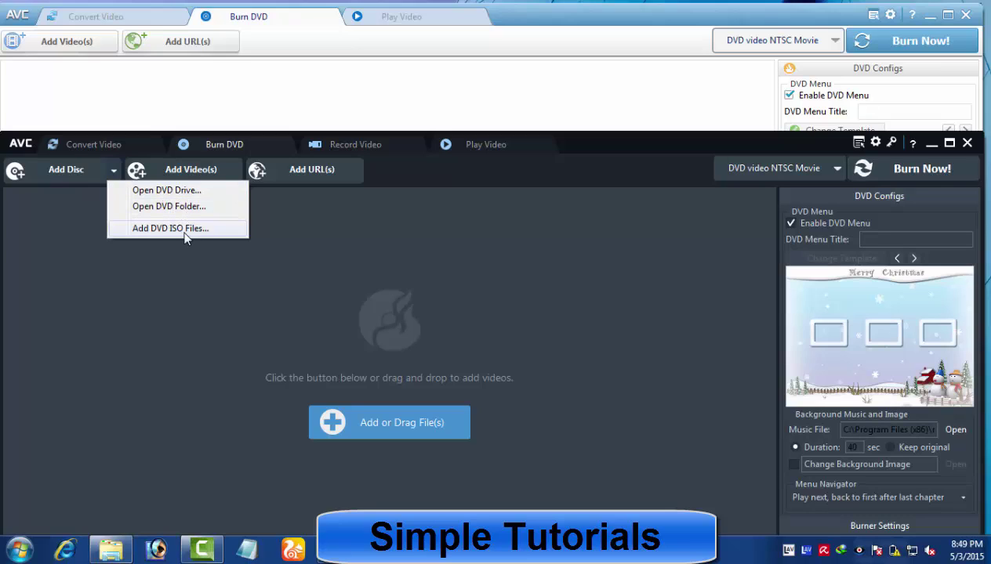
left_click(195, 177)
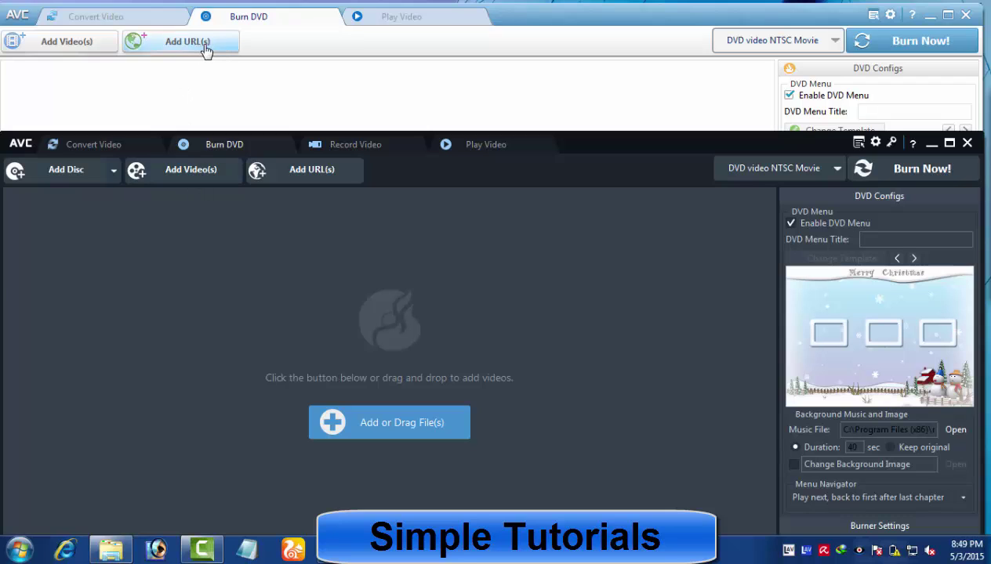
left_click(128, 180)
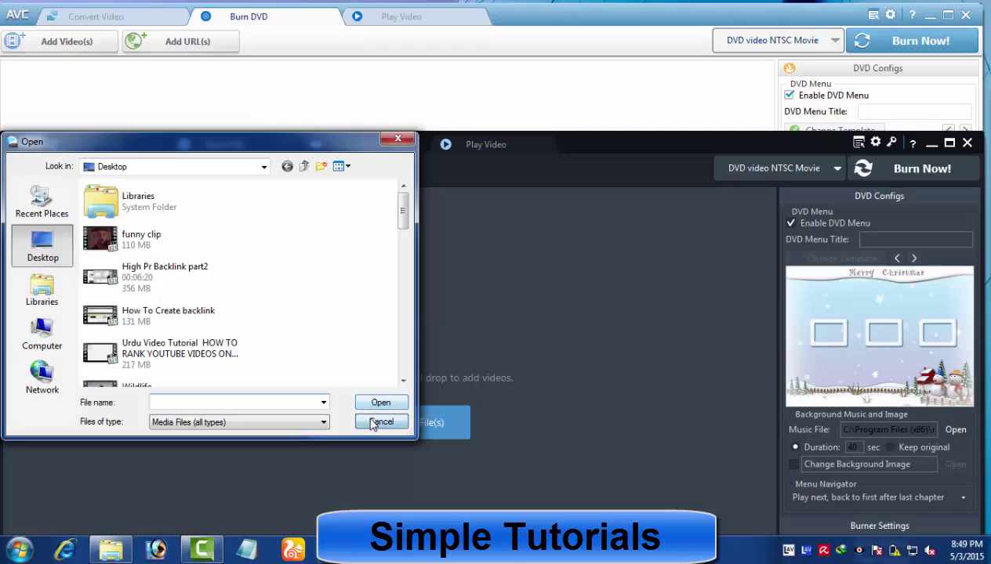
left_click(376, 420)
left_click(327, 171)
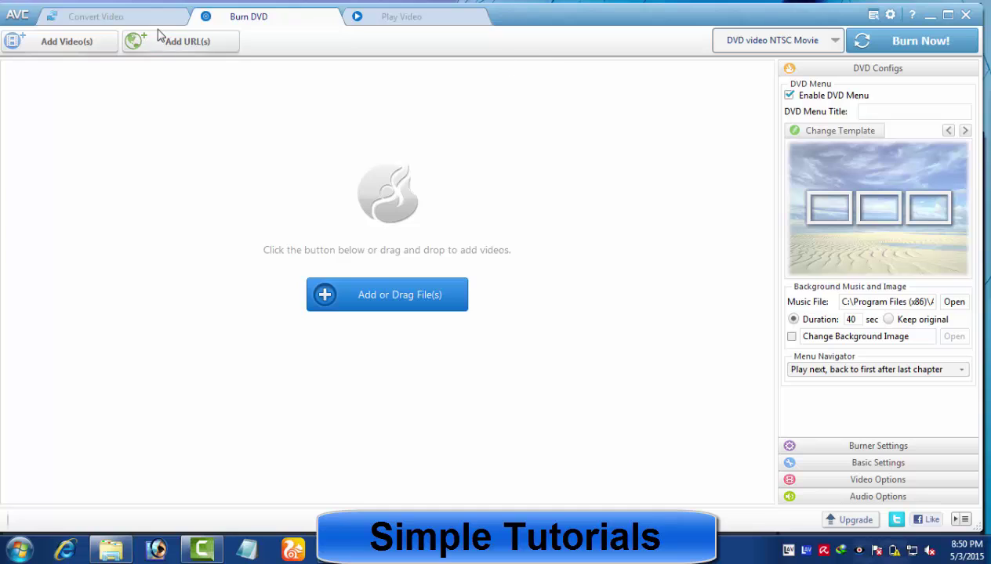
left_click(171, 43)
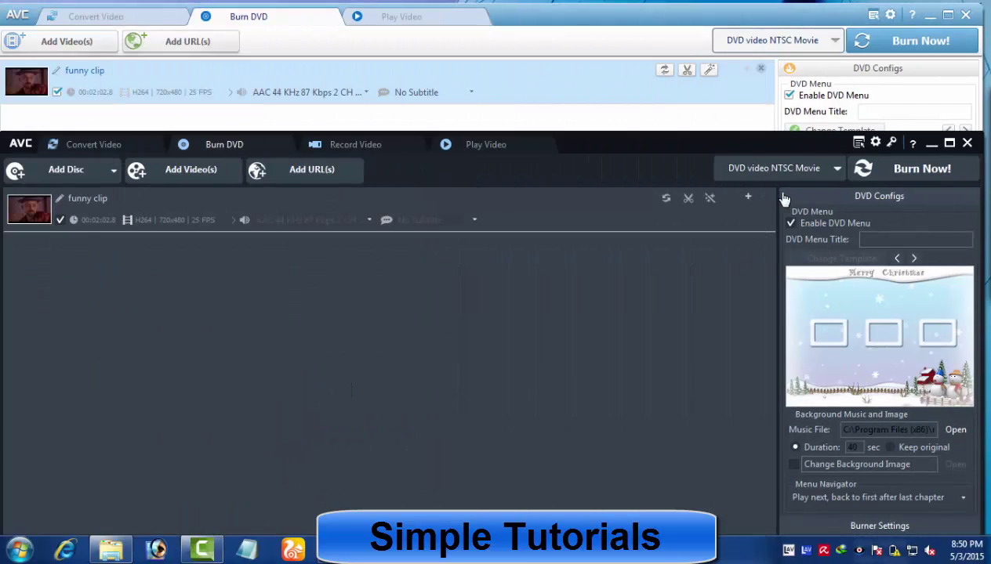
left_click(836, 169)
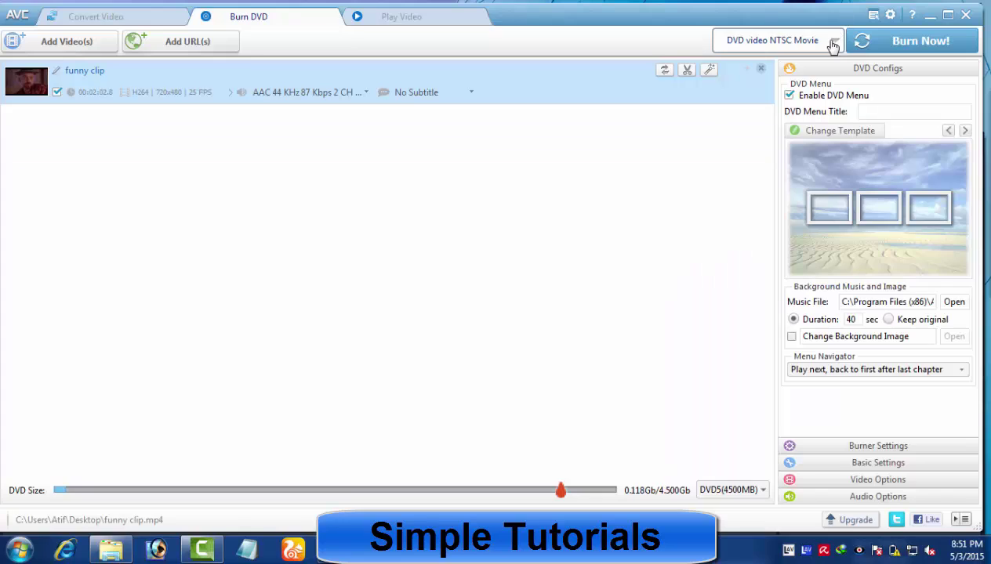
left_click(834, 40)
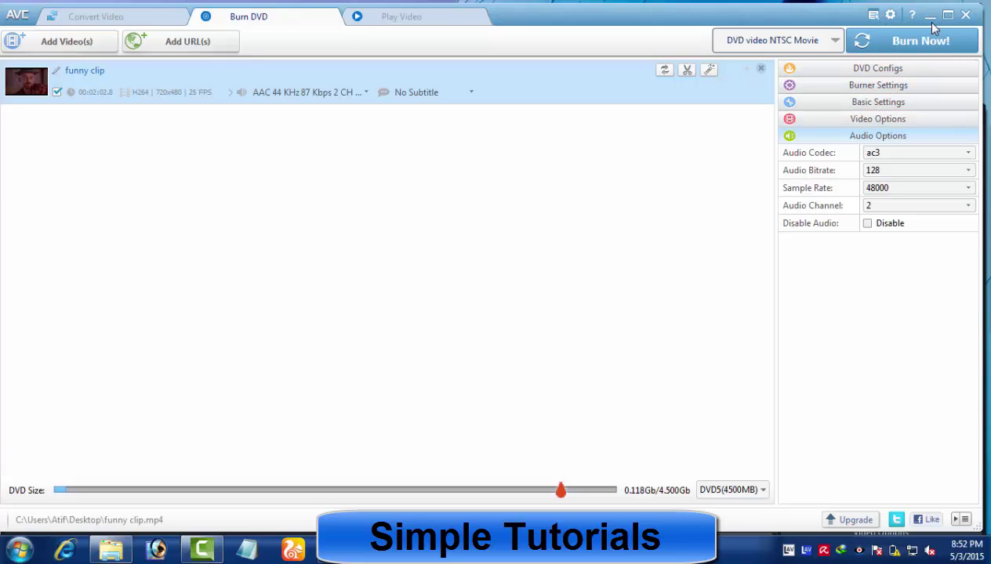
Step the DVD menu back to the three-frame beach template and expand the burner settings
left_click(880, 69)
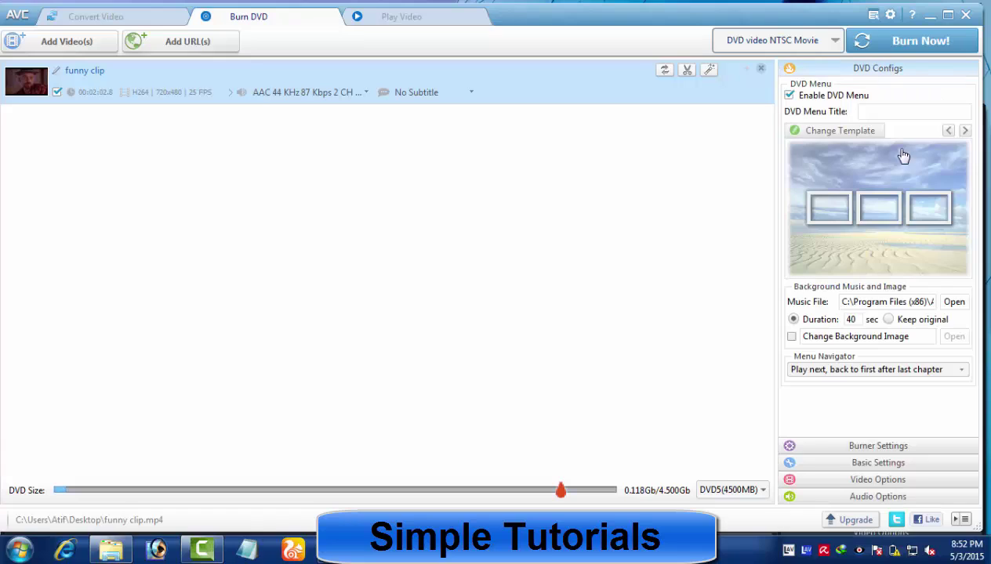
left_click(880, 337)
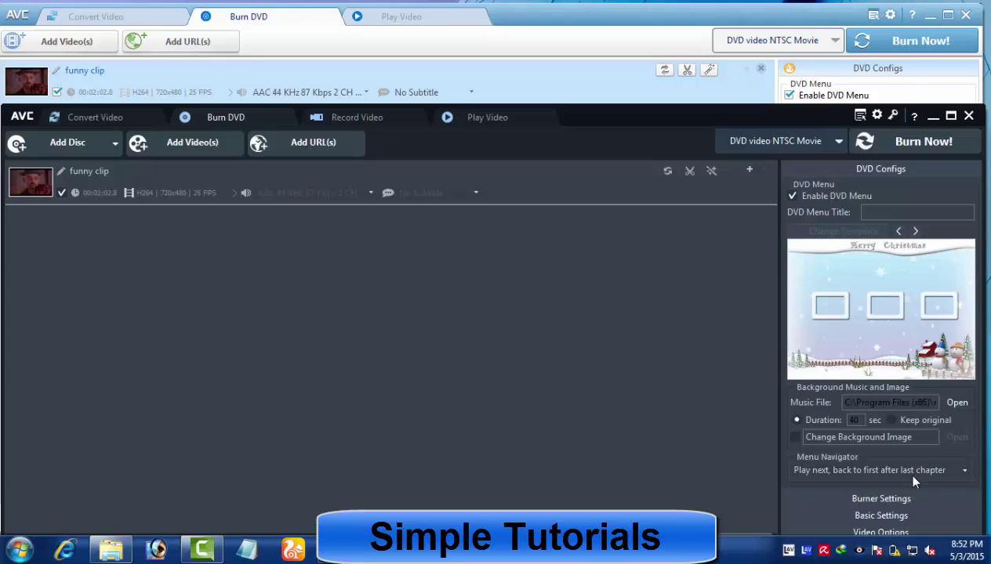
left_click(899, 233)
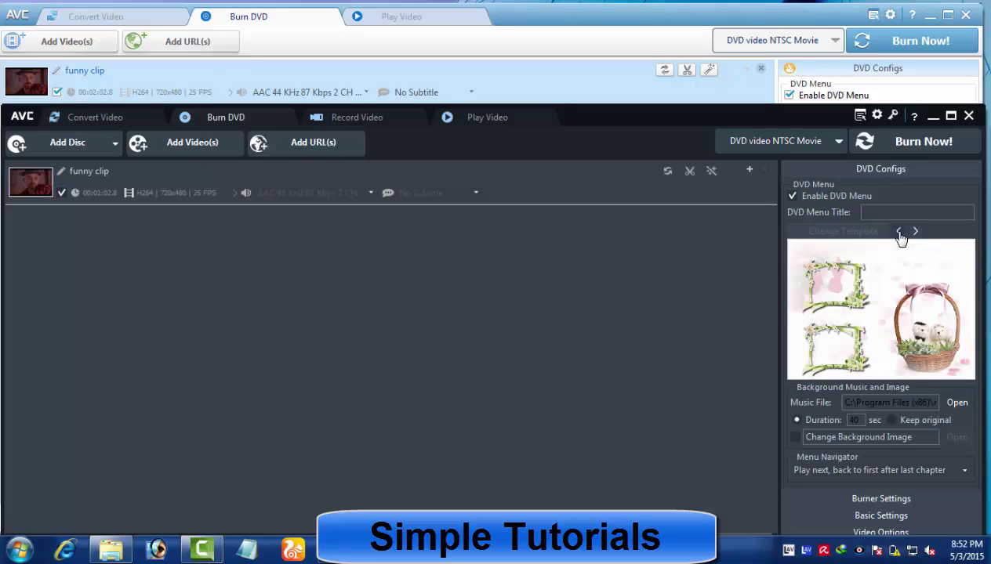
left_click(899, 233)
left_click(900, 233)
left_click(900, 234)
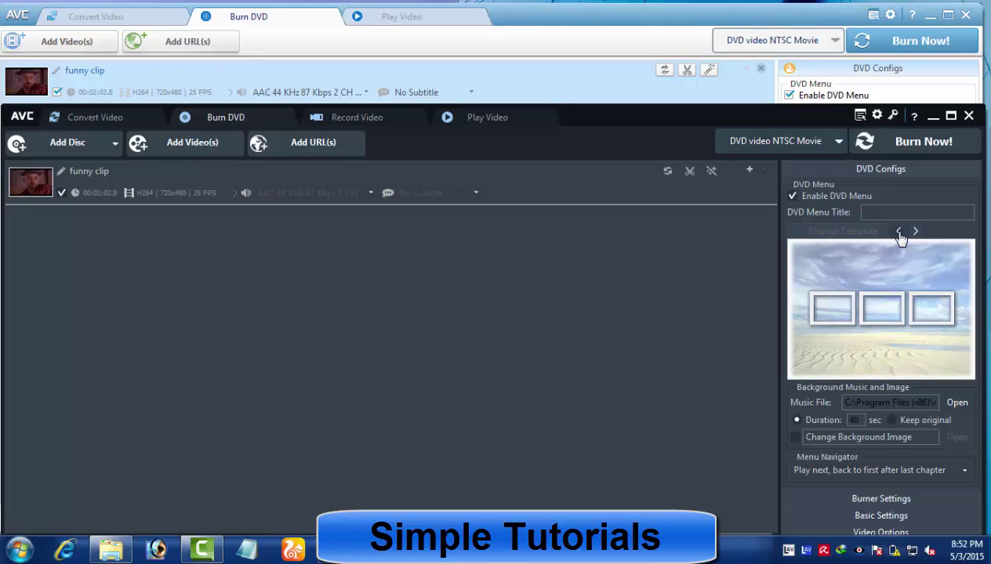
left_click(840, 294)
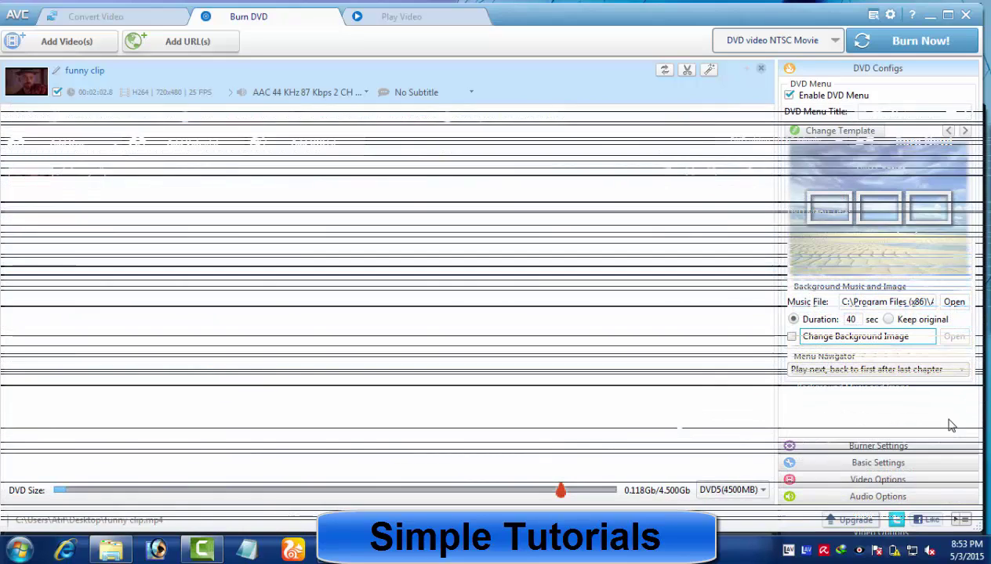
left_click(903, 446)
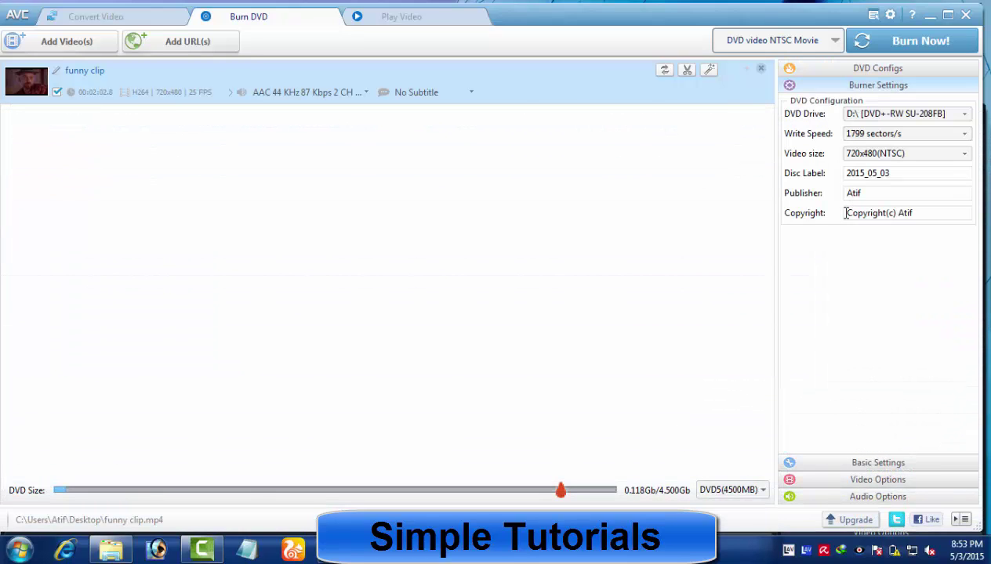
left_click(948, 114)
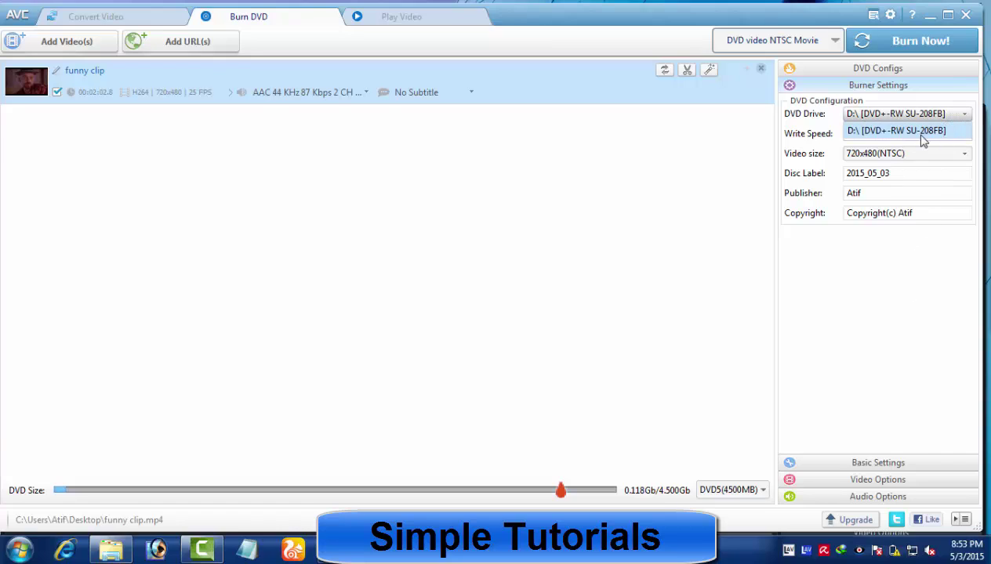
left_click(917, 133)
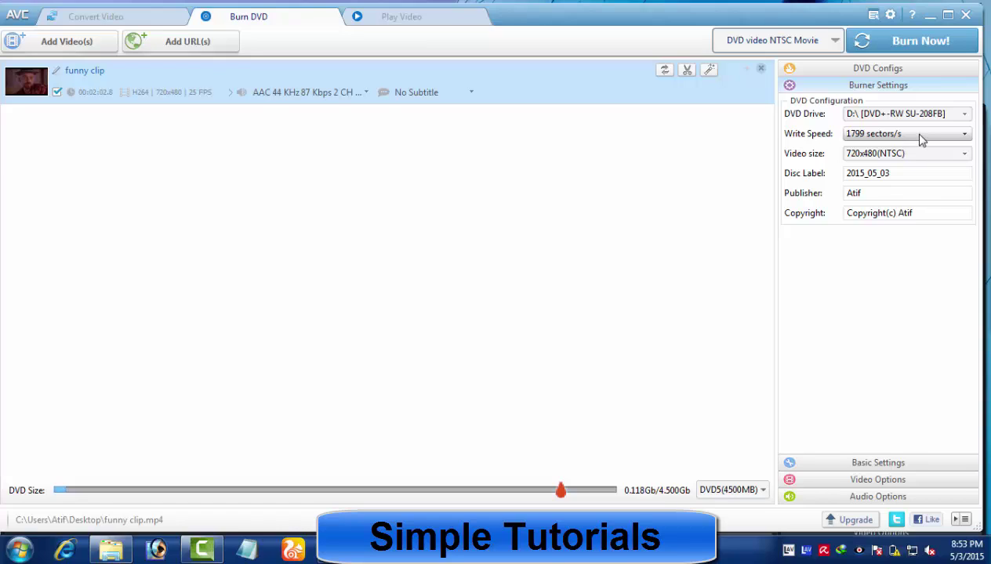
left_click(922, 138)
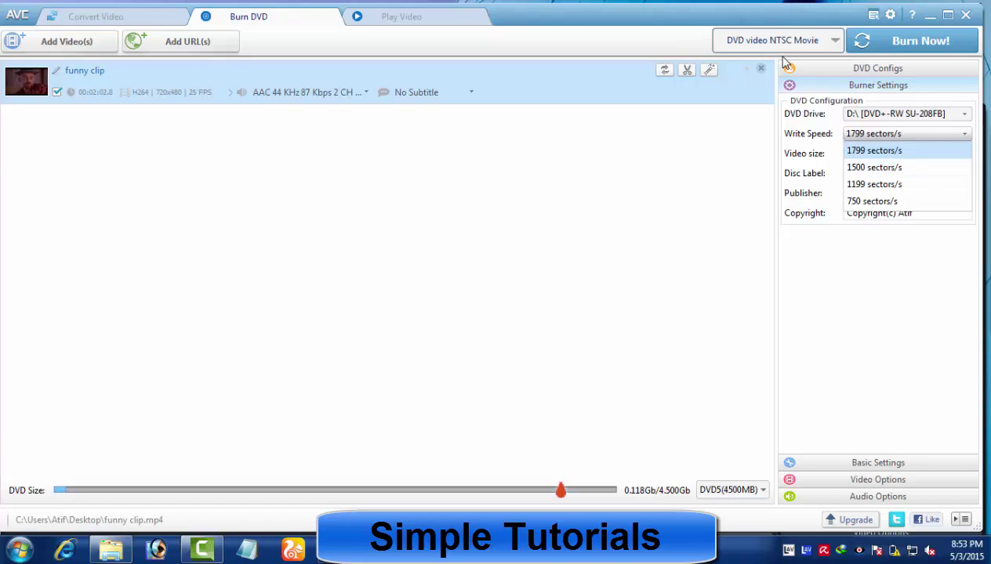
left_click(805, 240)
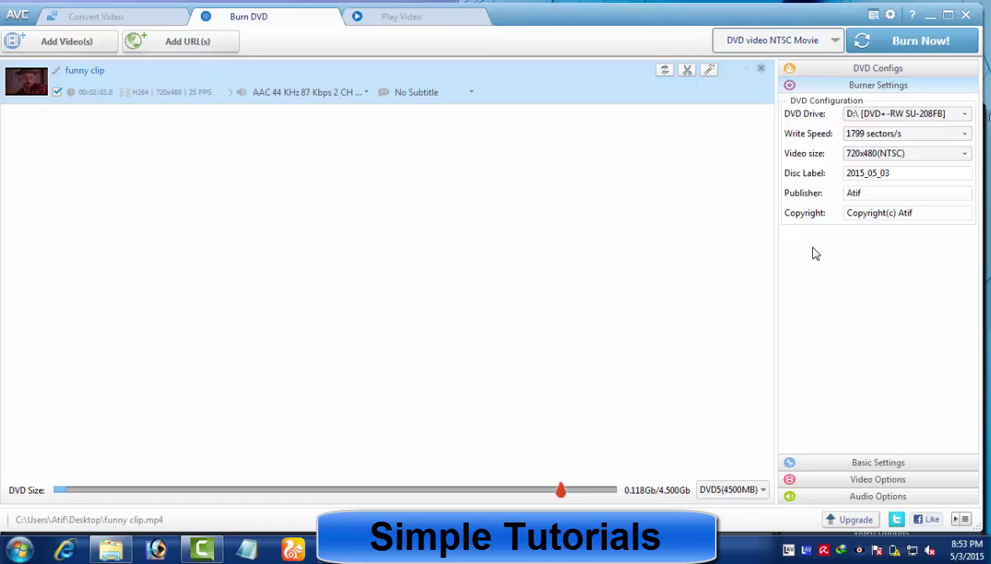
Review Basic Settings, keeping the output folder and High (Larger file size) quality
left_click(872, 464)
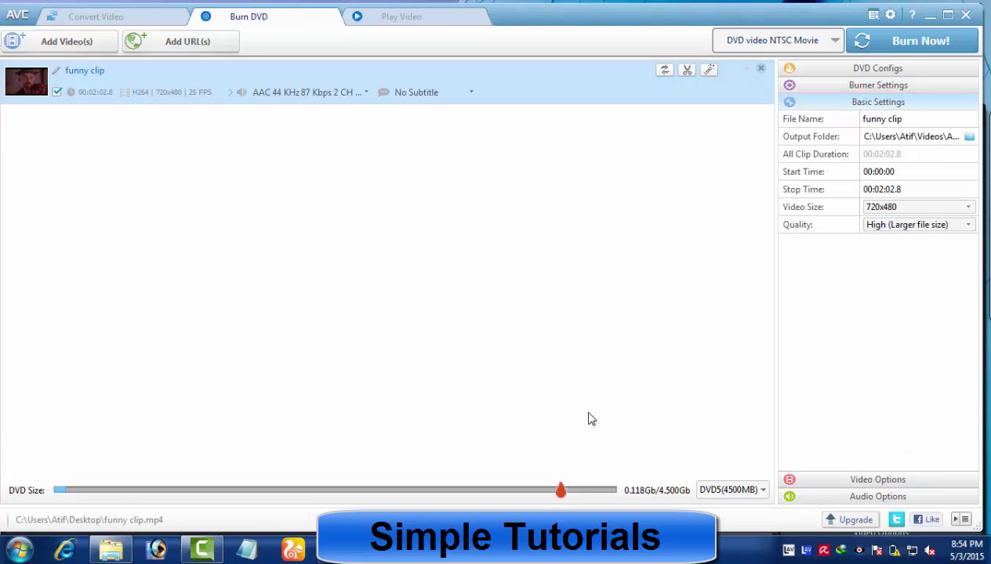
left_click(969, 137)
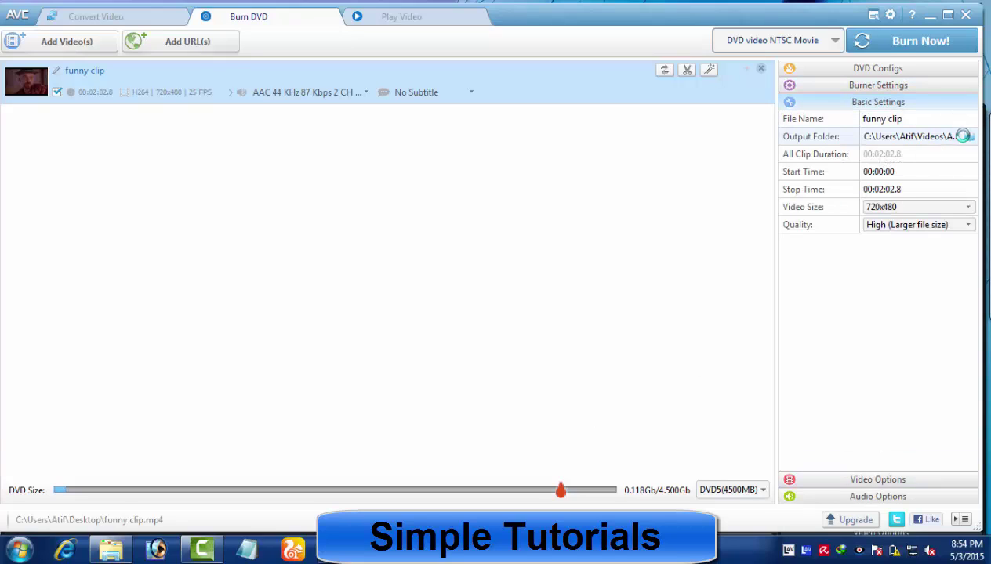
key("Return")
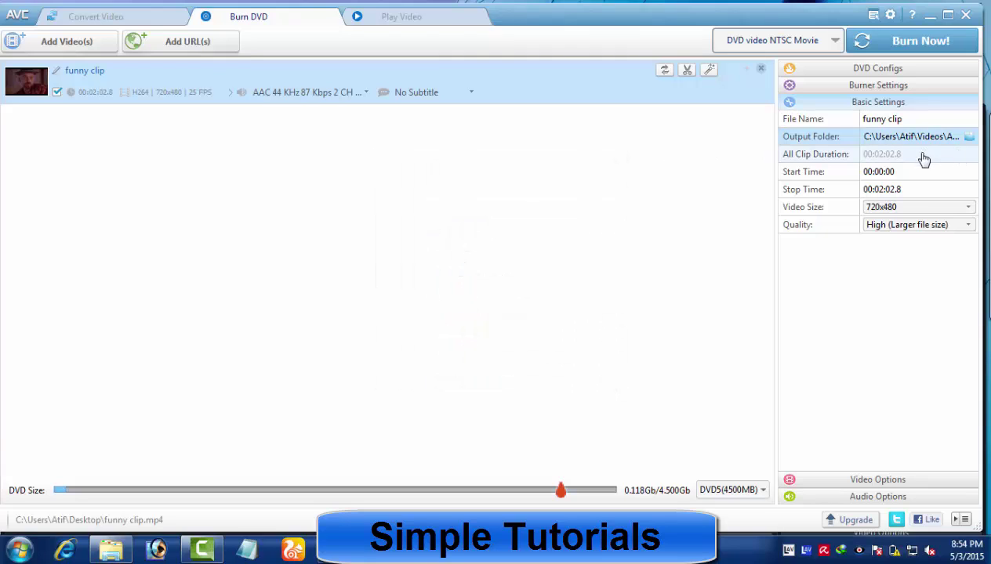
left_click(902, 225)
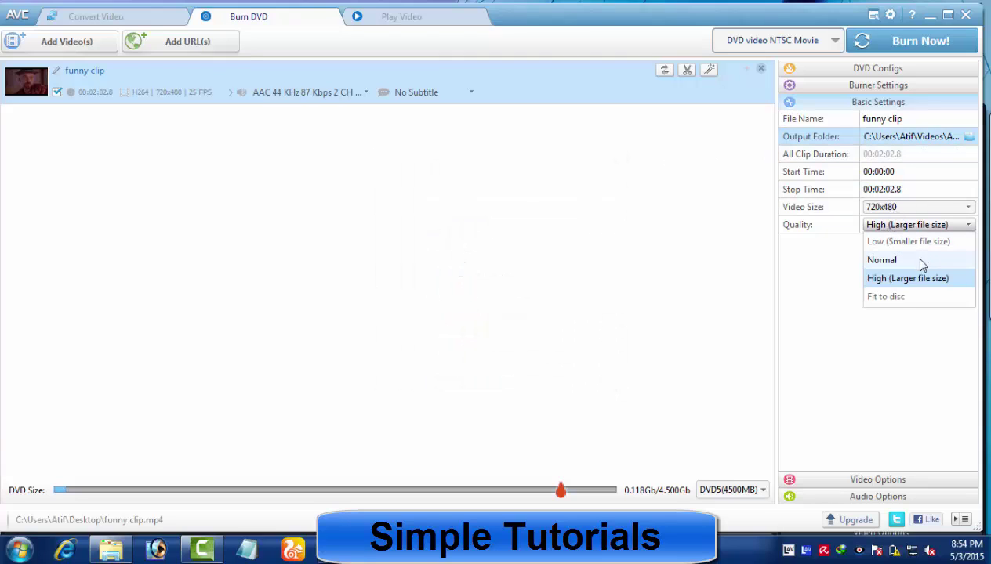
left_click(899, 323)
Expand Video Options and keep the video bitrate at 8000
left_click(844, 481)
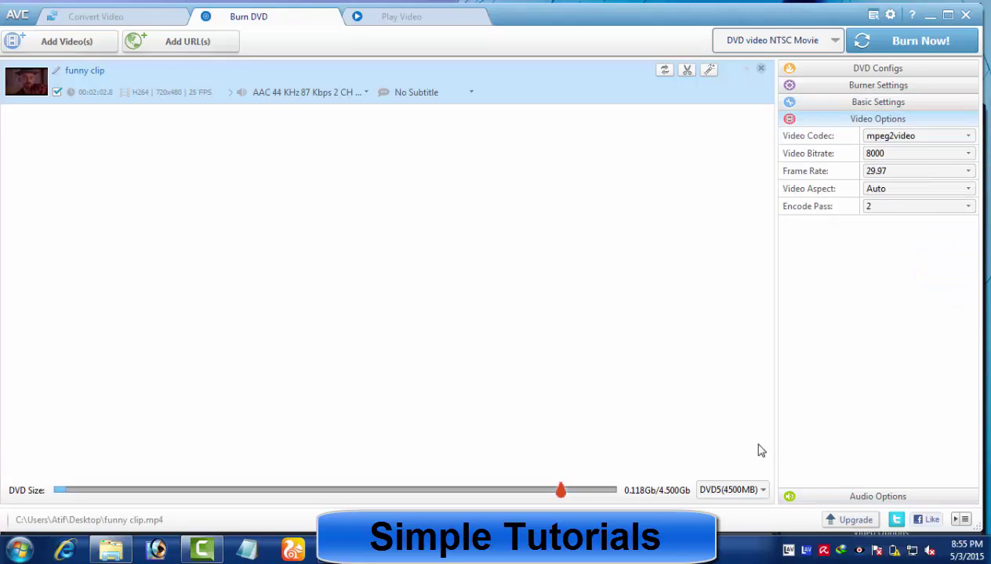
left_click(935, 154)
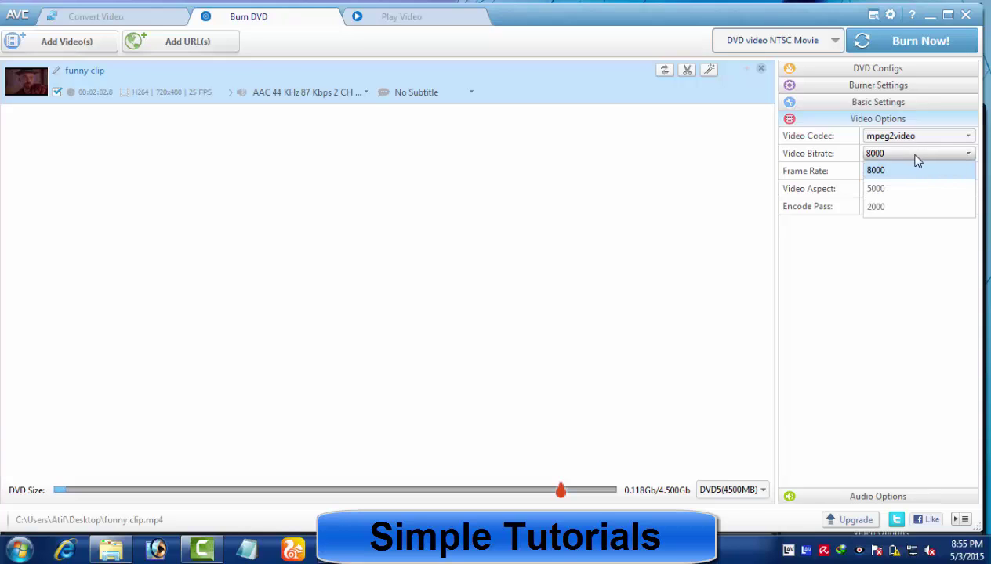
left_click(853, 251)
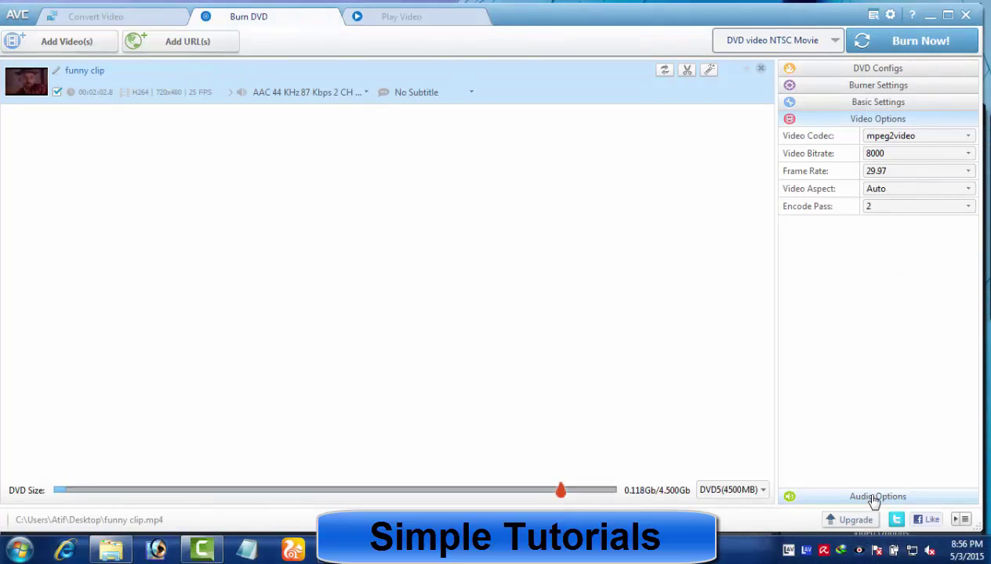
Keep the audio bitrate at 128 and leave audio enabled after toggling Disable Audio
left_click(875, 497)
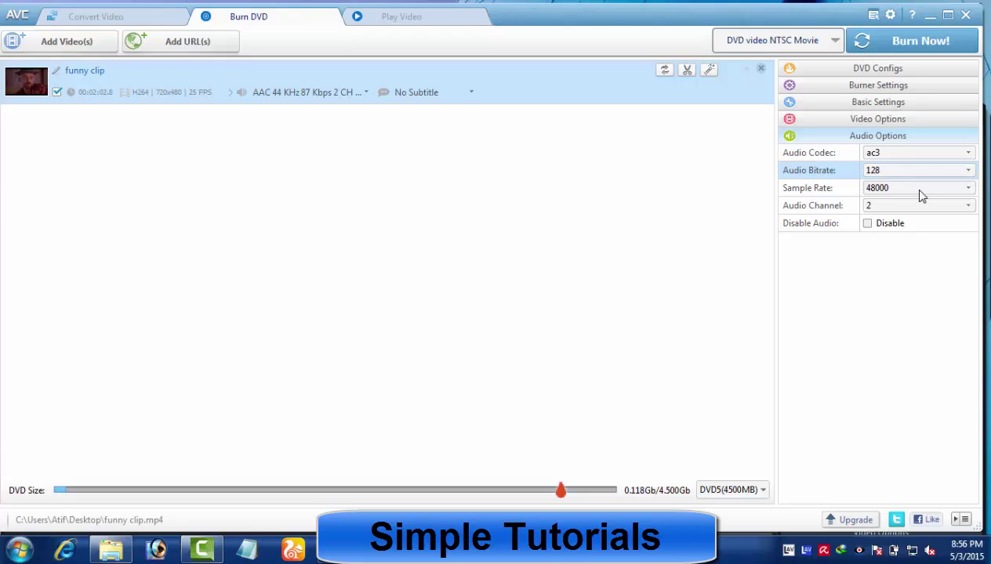
left_click(896, 174)
left_click(908, 223)
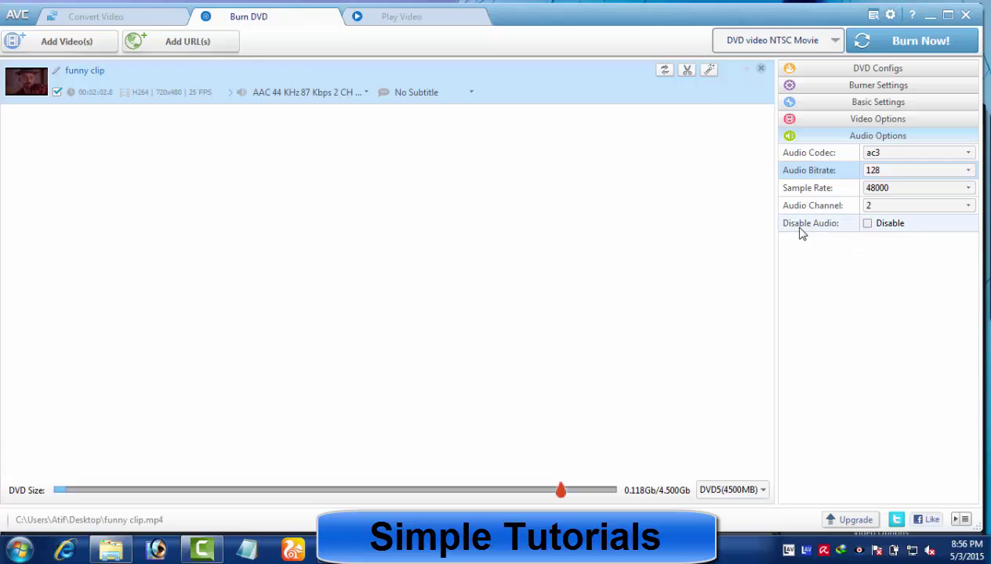
left_click(867, 225)
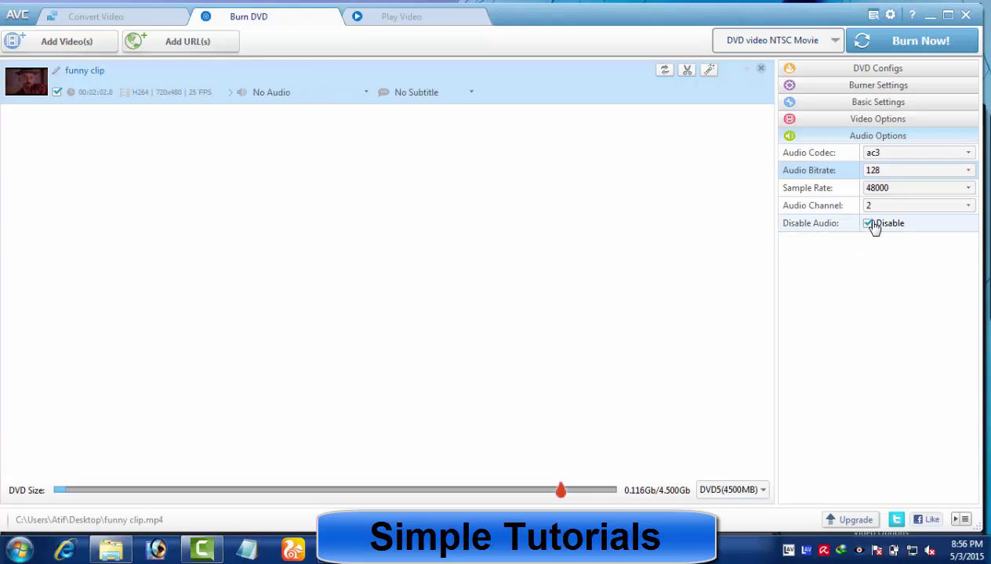
left_click(868, 225)
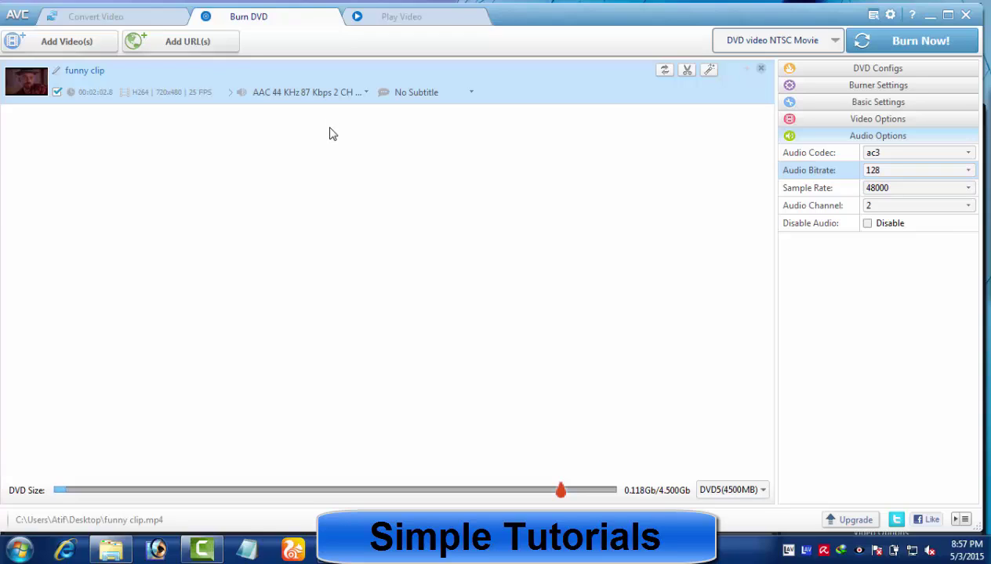
Check the clip's audio track choices and keep it without subtitles
left_click(364, 91)
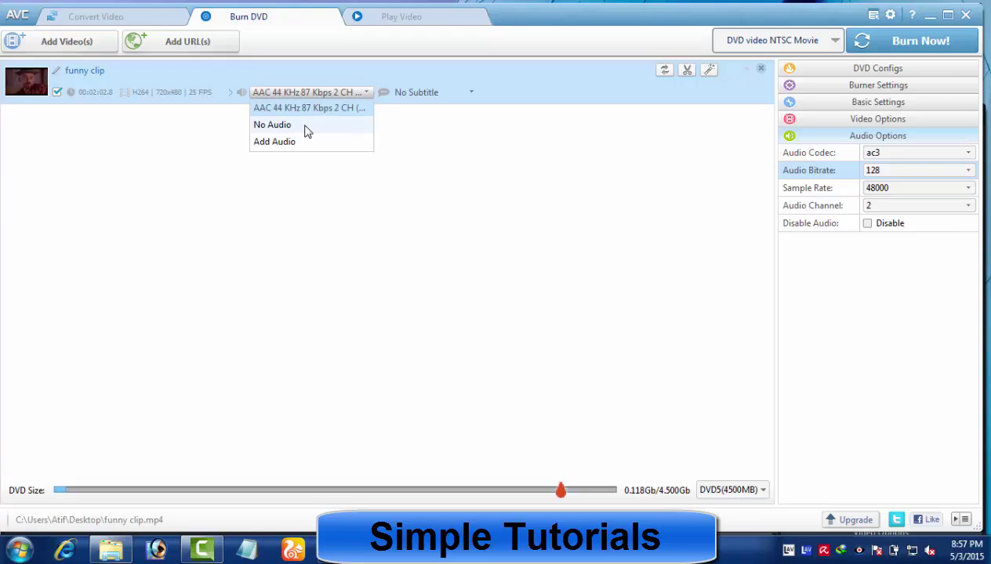
left_click(471, 91)
left_click(362, 103)
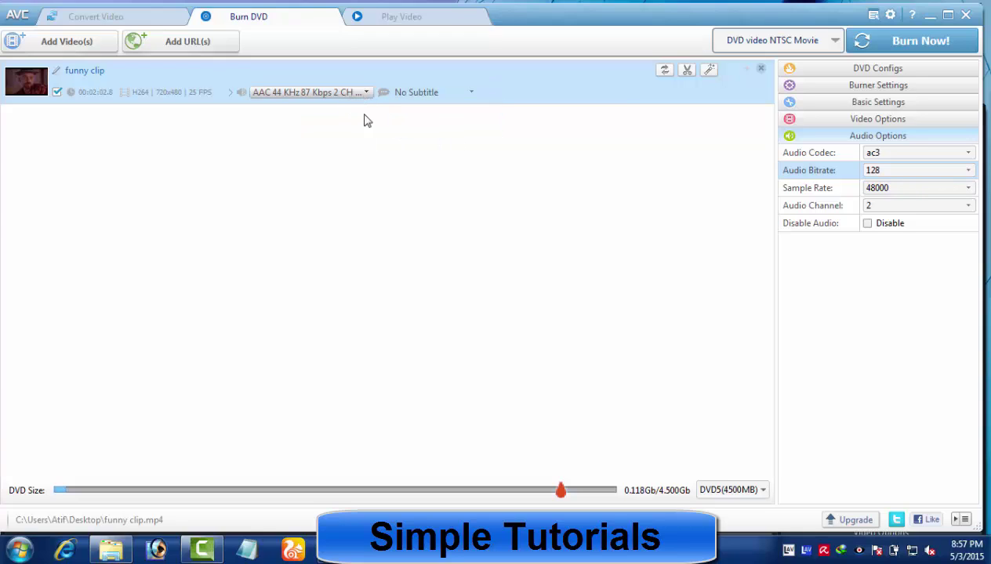